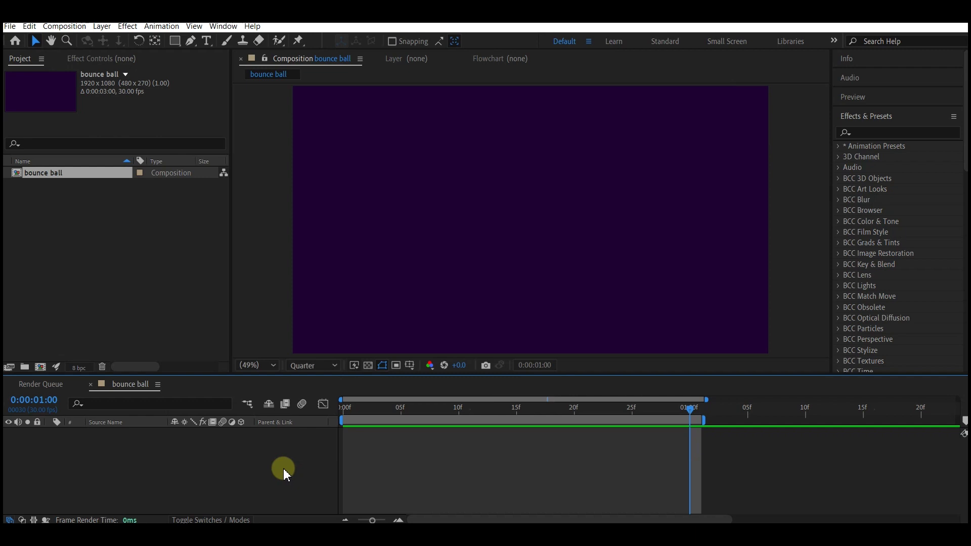
Draw an orange circle with the Ellipse Tool near the top centre of the composition.
key(q)
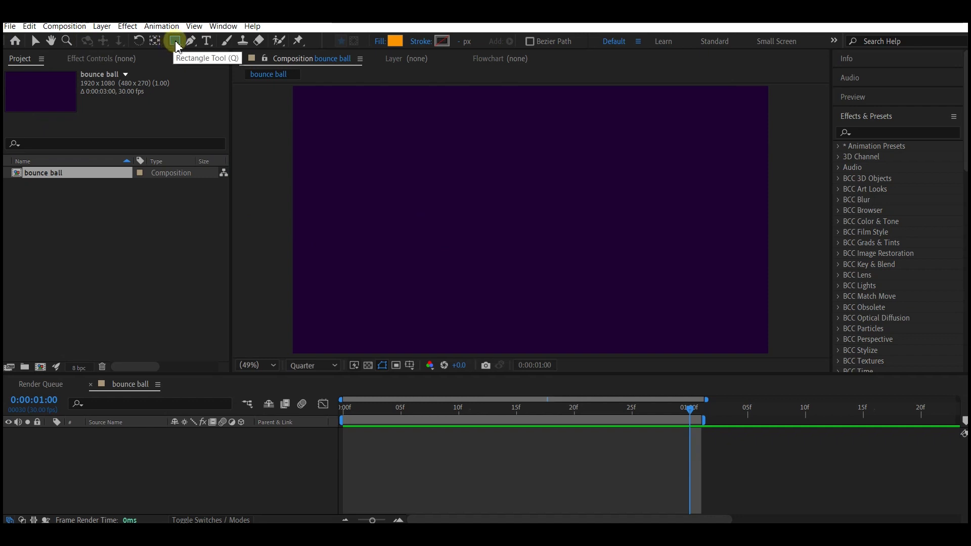
drag(177, 47, 212, 70)
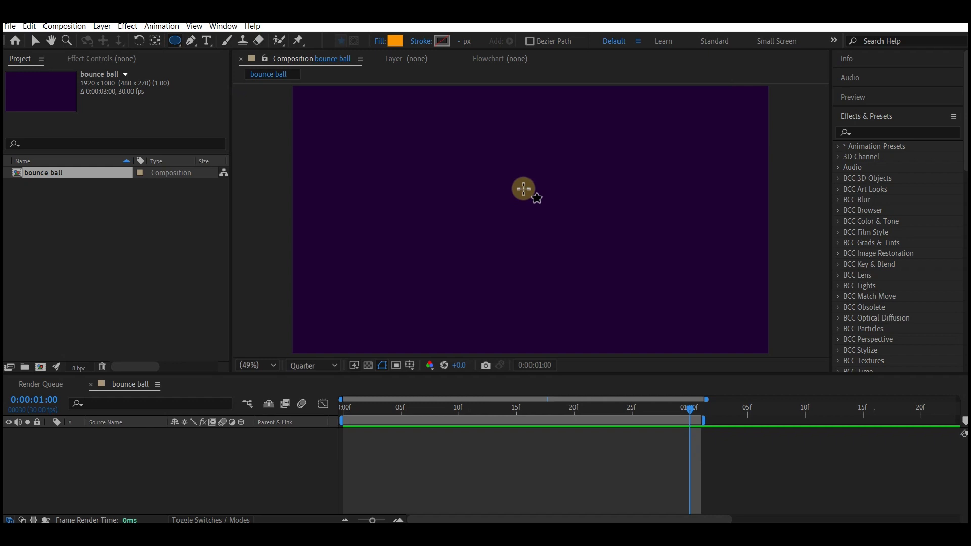
mouse_move(505, 167)
mouse_down()
mouse_move(541, 198)
mouse_move(523, 193)
mouse_up()
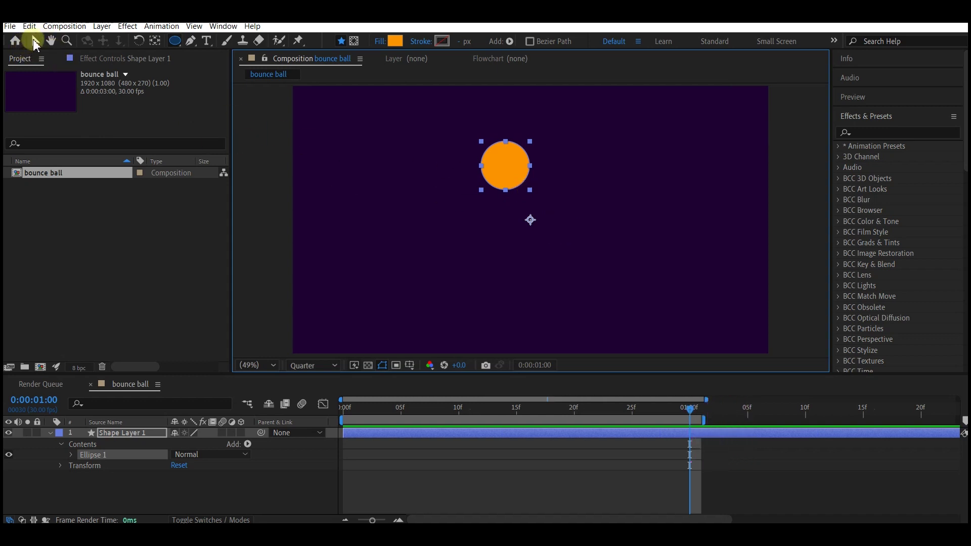
Centre the ball horizontally and vertically in the composition with the Align panel.
click(34, 42)
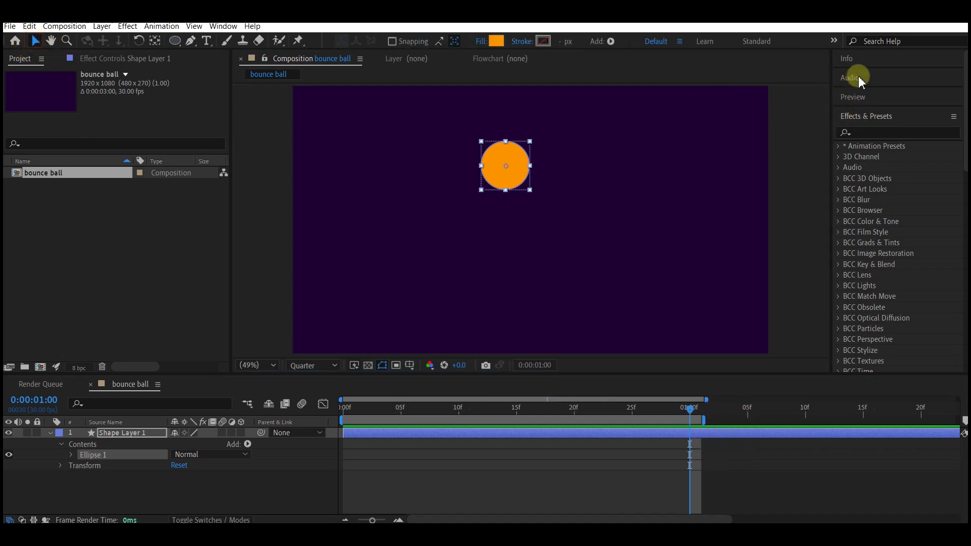
click(866, 168)
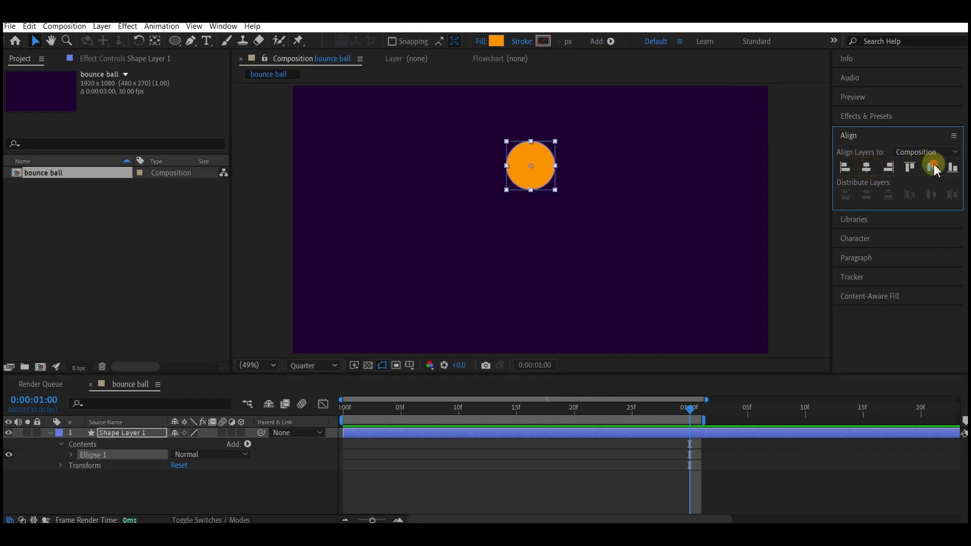
click(932, 167)
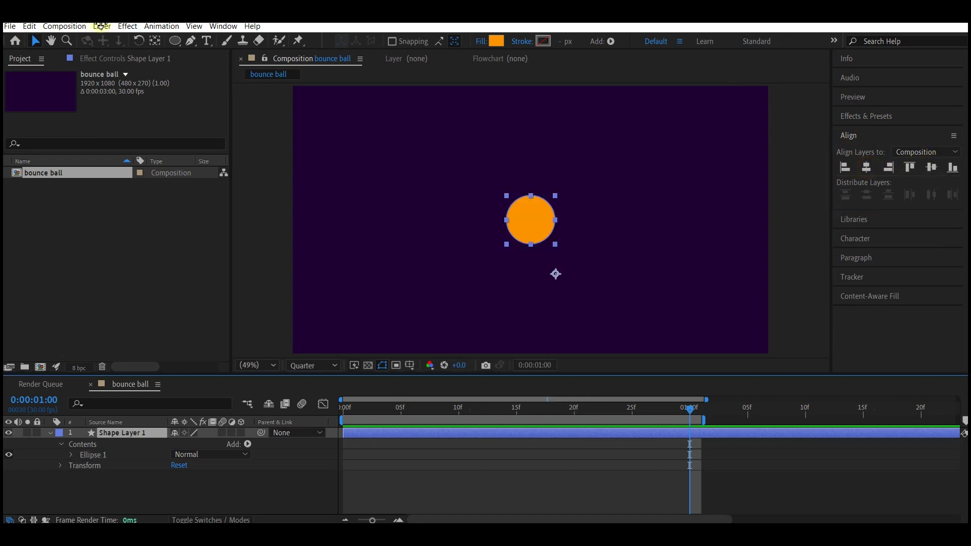
Move the ball's anchor point to its bottom centre and bring the playhead near the start.
click(155, 43)
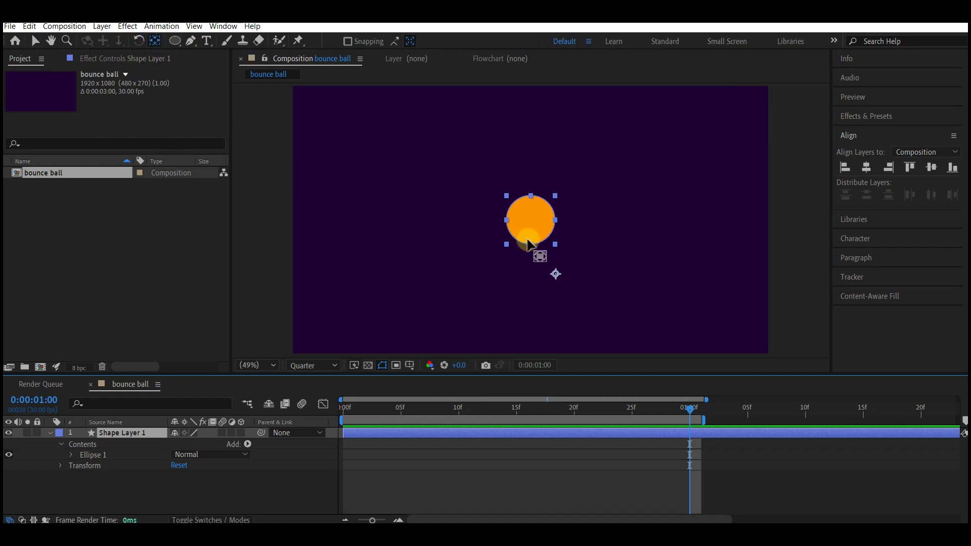
drag(532, 248, 534, 249)
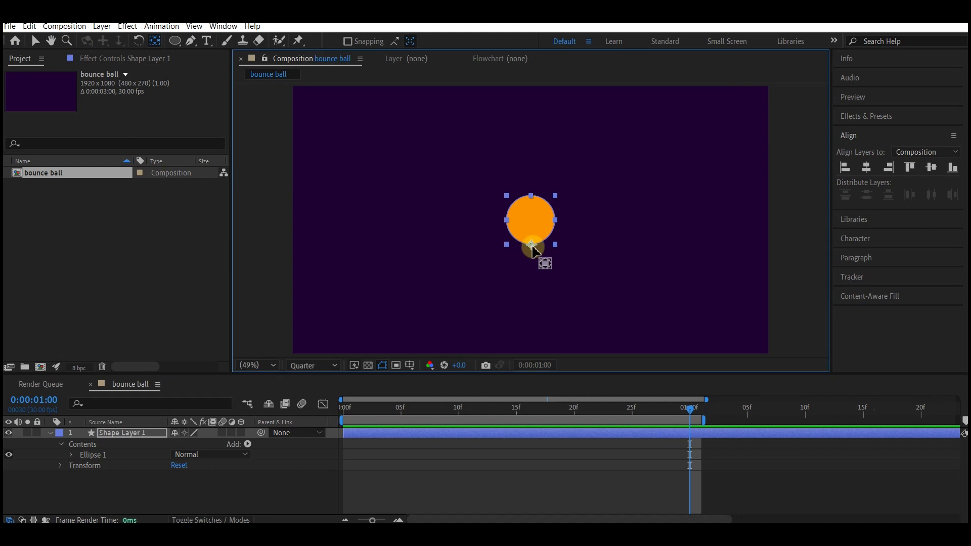
click(35, 40)
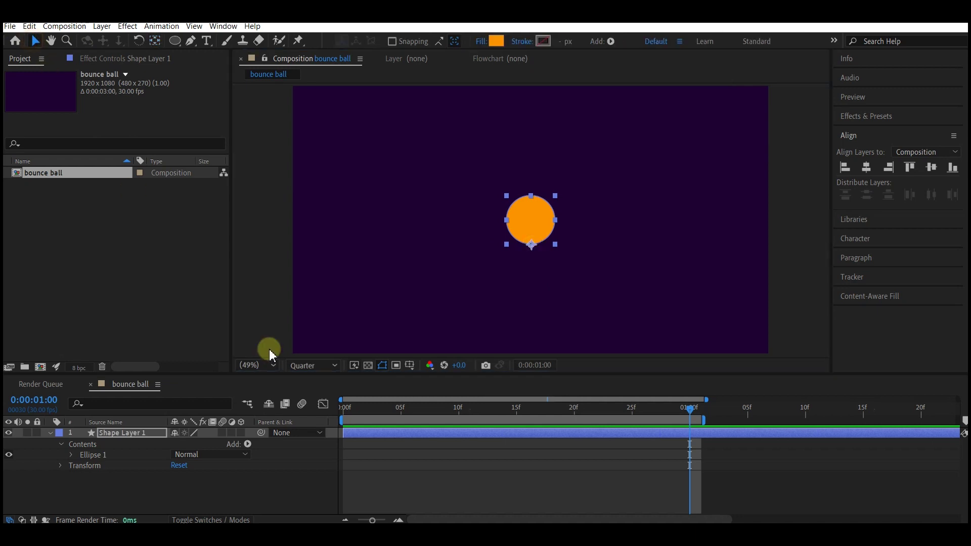
click(357, 410)
At frame 0, move the ball to the top of the composition and reveal its Position property.
drag(364, 412, 339, 417)
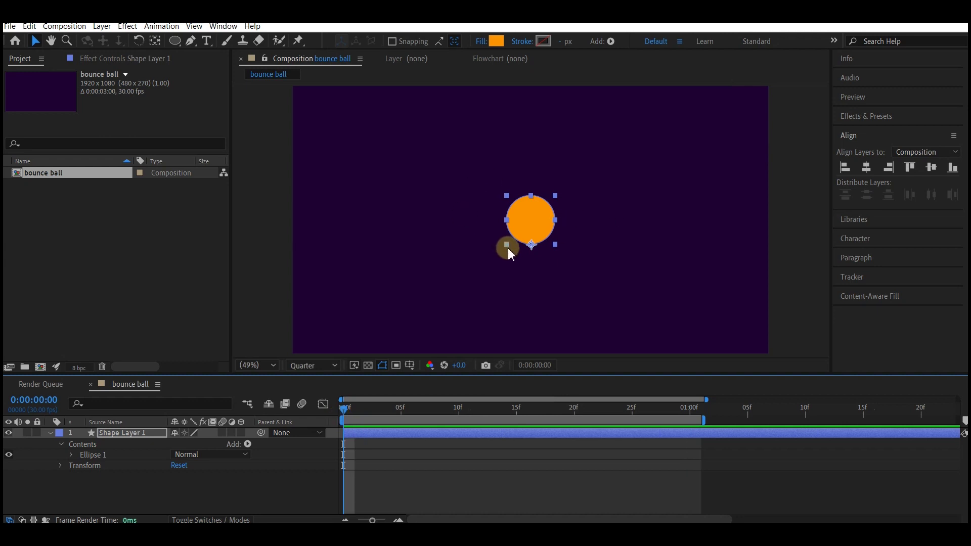
drag(534, 245, 535, 152)
click(138, 433)
key(p)
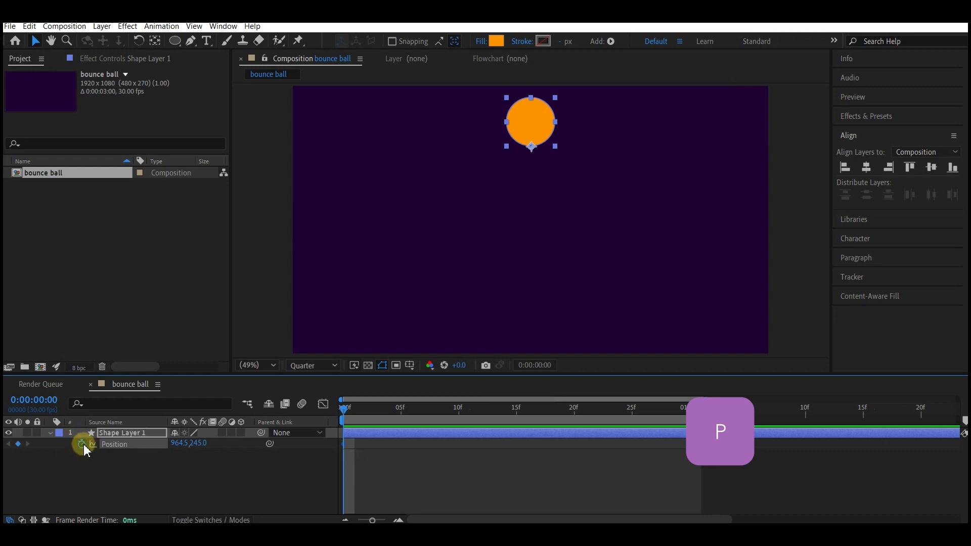
Key the ball dropping to the bottom at frame 5 and rising back up at frame 10.
click(398, 405)
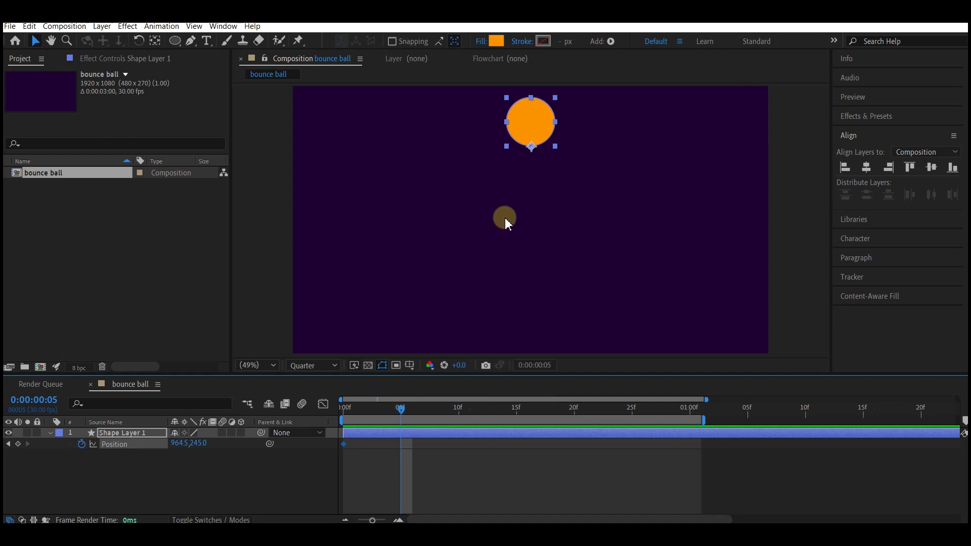
drag(531, 146, 531, 343)
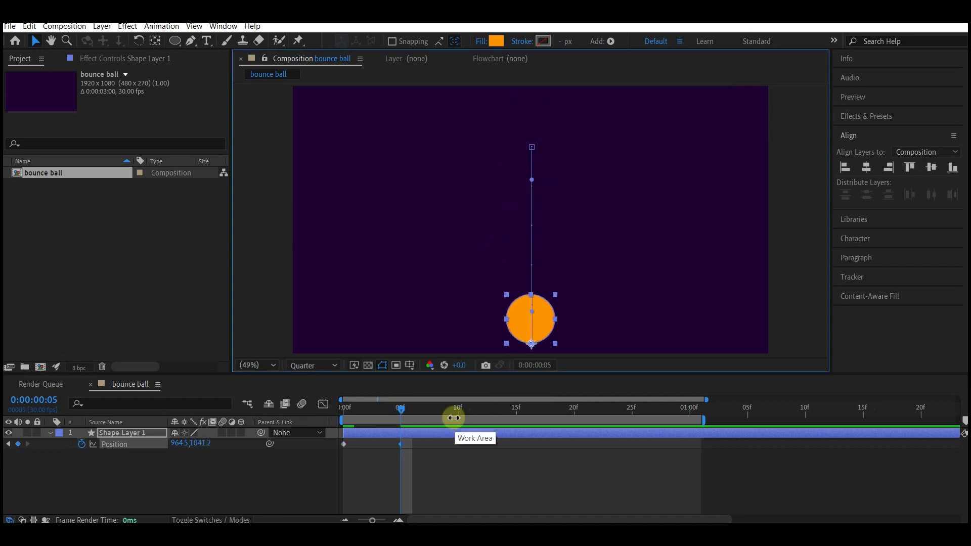
click(459, 408)
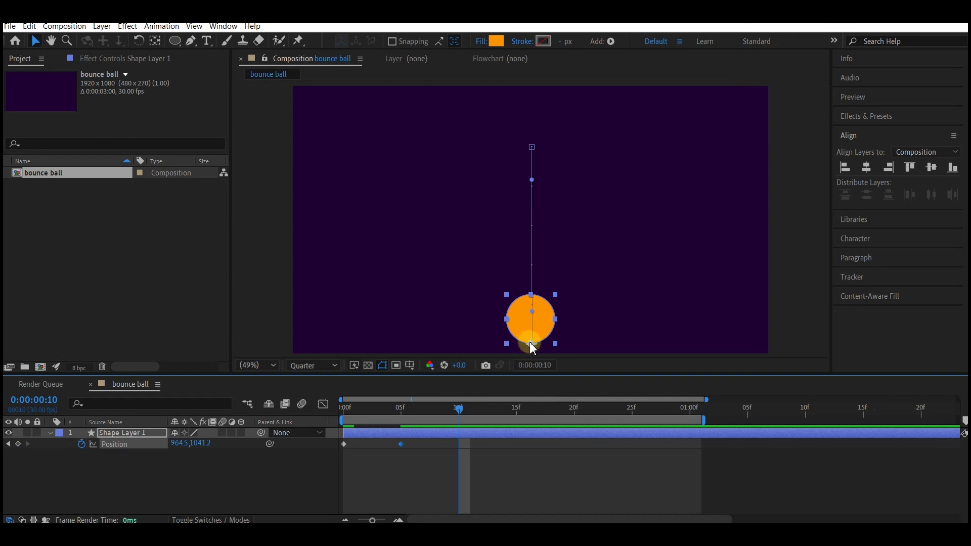
drag(532, 348, 532, 198)
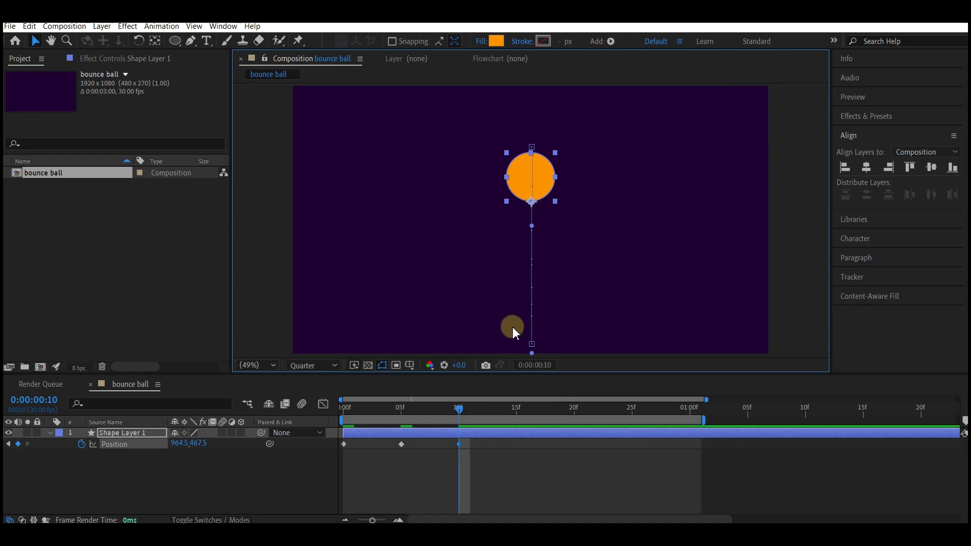
Add Position keyframes: floor at 15f, 698.2 at 20f, and floor (851.3) at 25f.
click(516, 409)
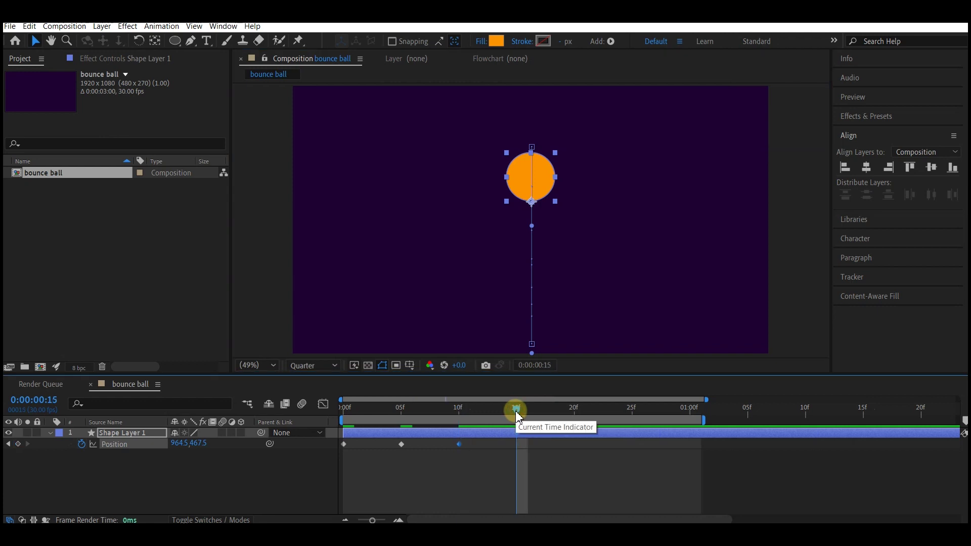
drag(533, 207, 524, 349)
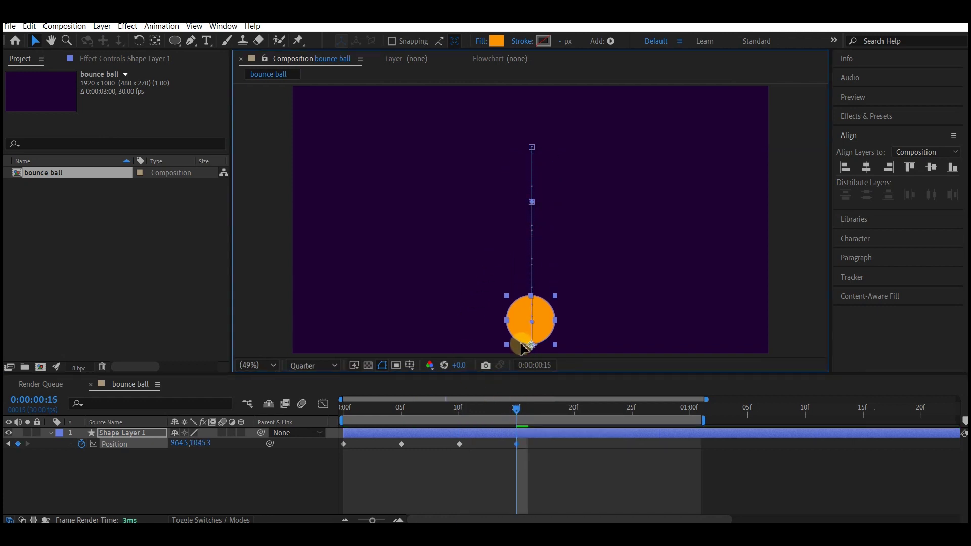
key(shift)
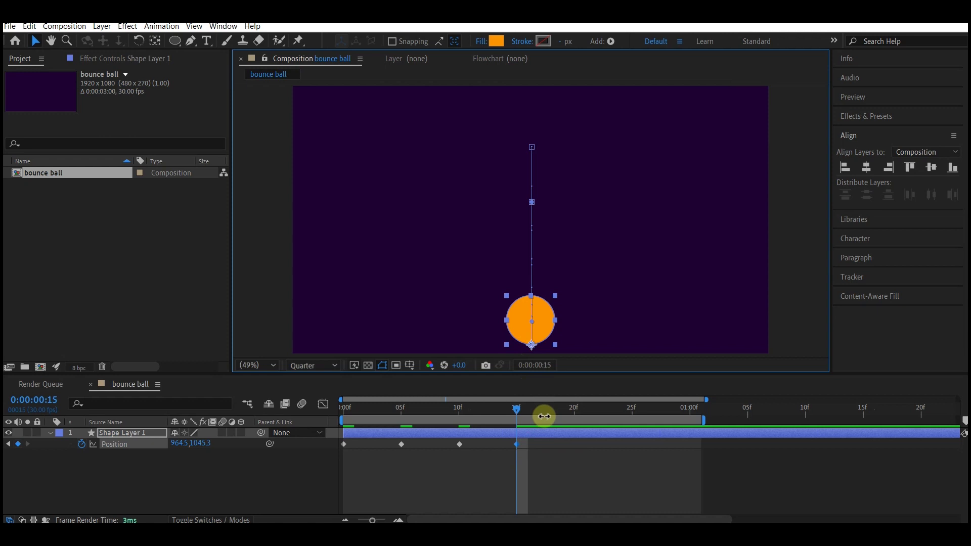
click(574, 408)
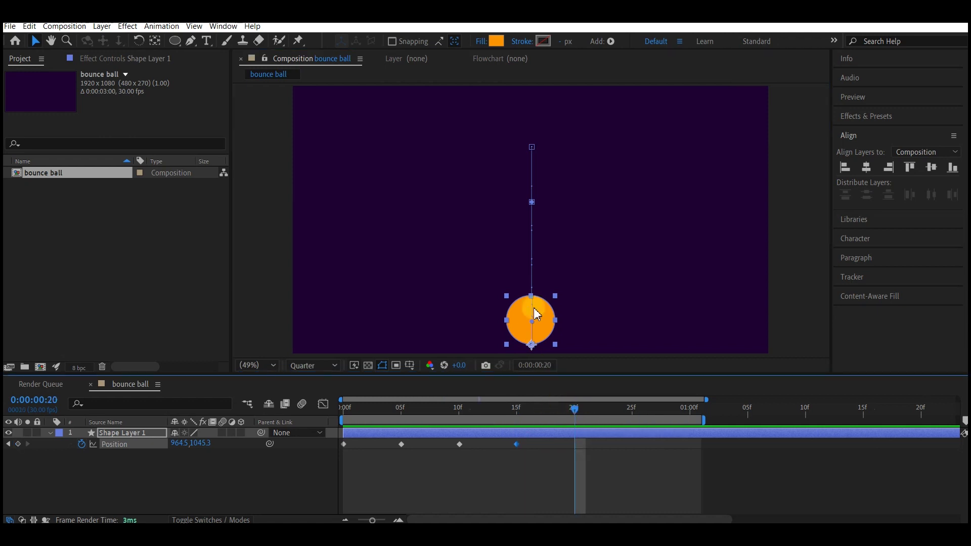
drag(534, 350, 532, 260)
click(551, 397)
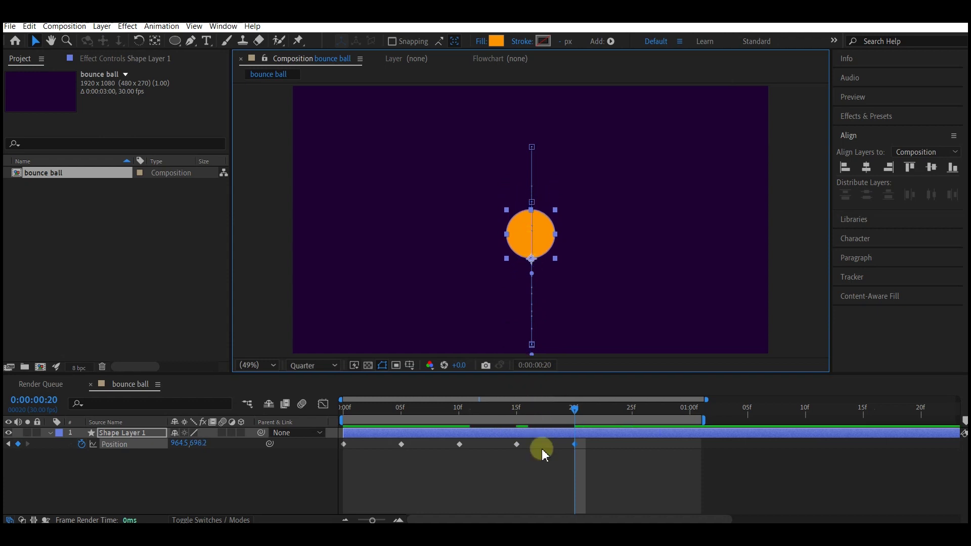
click(631, 409)
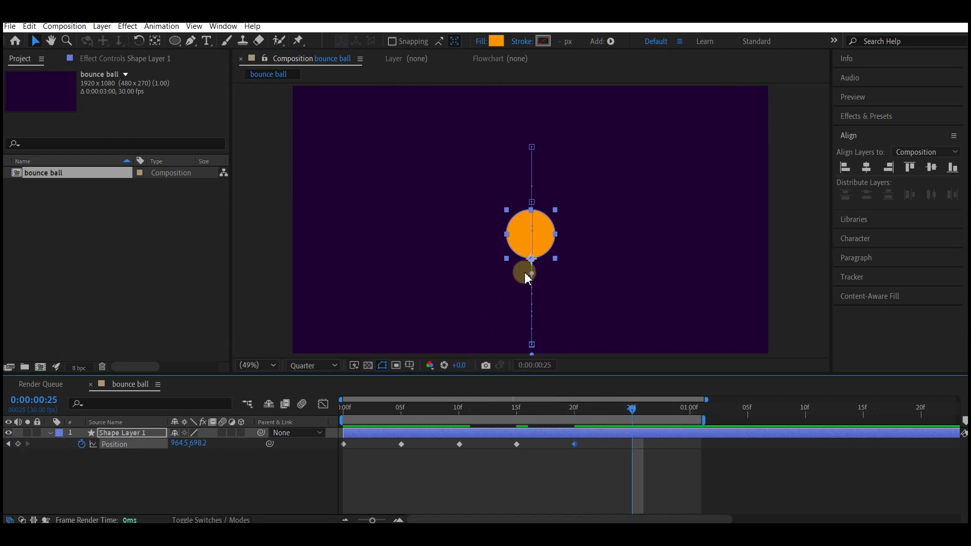
drag(532, 261, 527, 343)
Preview the bounce, then apply Easy Ease to all six Position keyframes.
key(space)
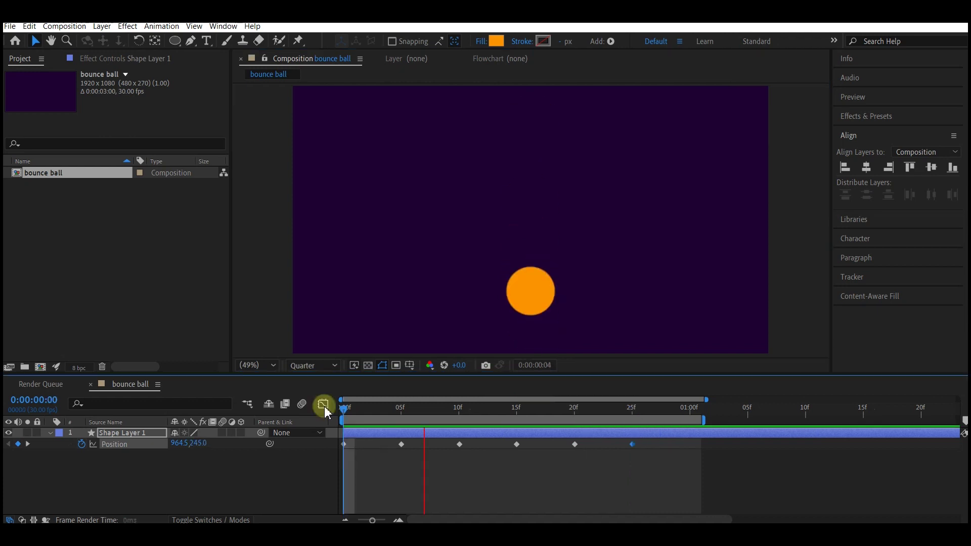
key(space)
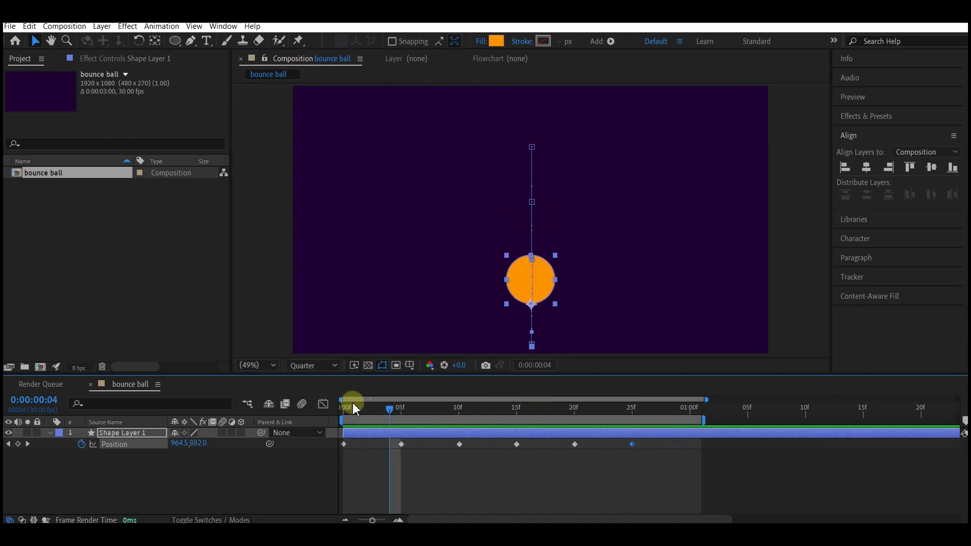
drag(680, 444, 337, 466)
right_click(343, 445)
mouse_move(370, 438)
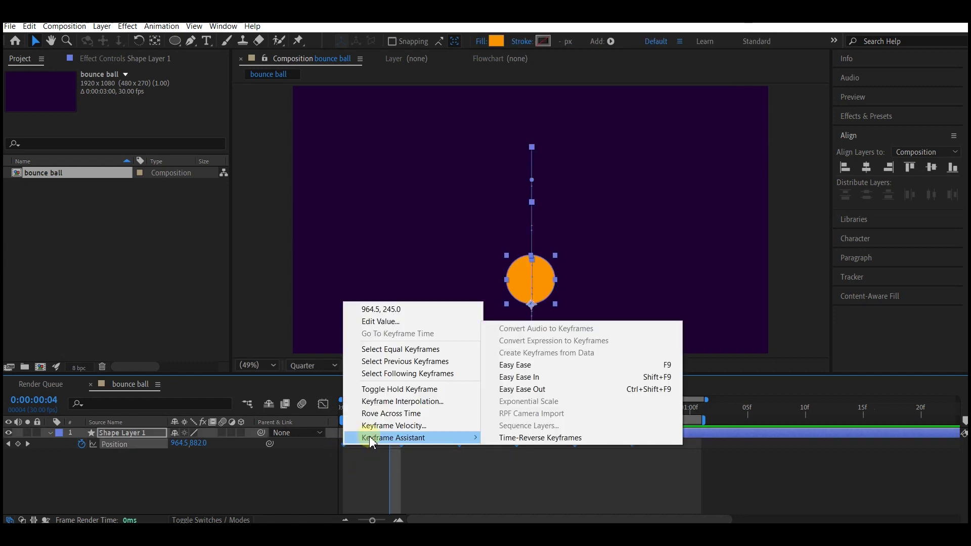
click(550, 365)
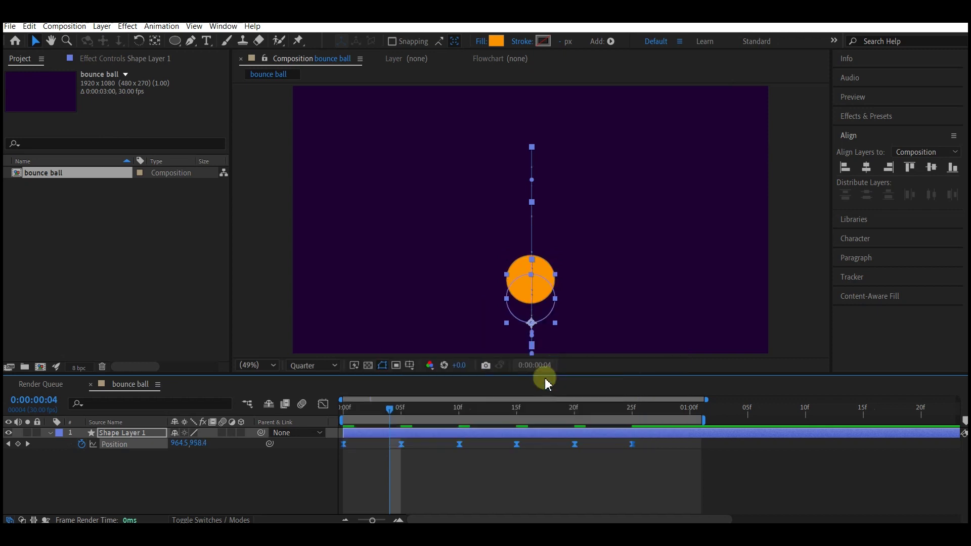
Drag a keyframe's influence to about 70.75% in the speed graph, then preview the bounce.
click(323, 405)
drag(372, 489, 600, 494)
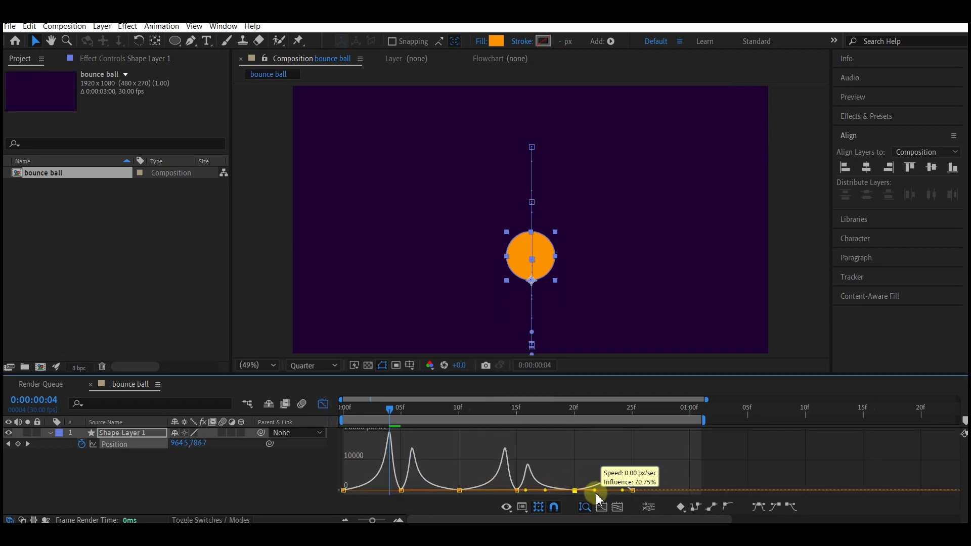
key(shift+F3)
key(space)
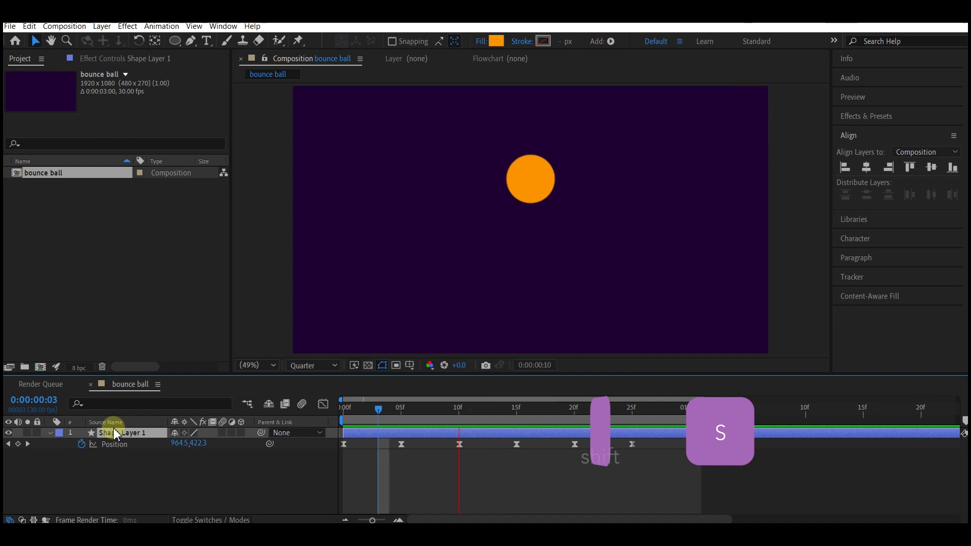
Reveal Scale alongside Position, stop playback, and move the playhead to frame 4.
key(shift+s)
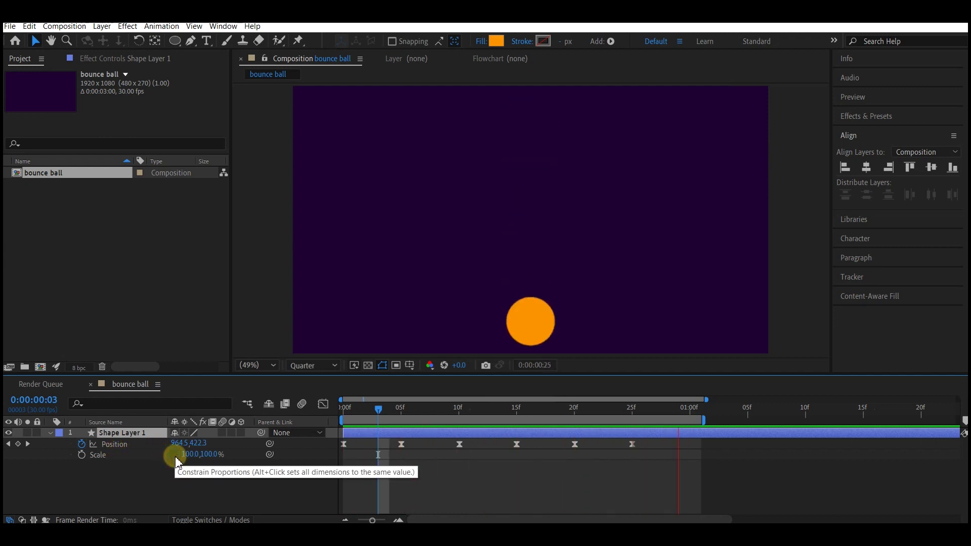
click(383, 402)
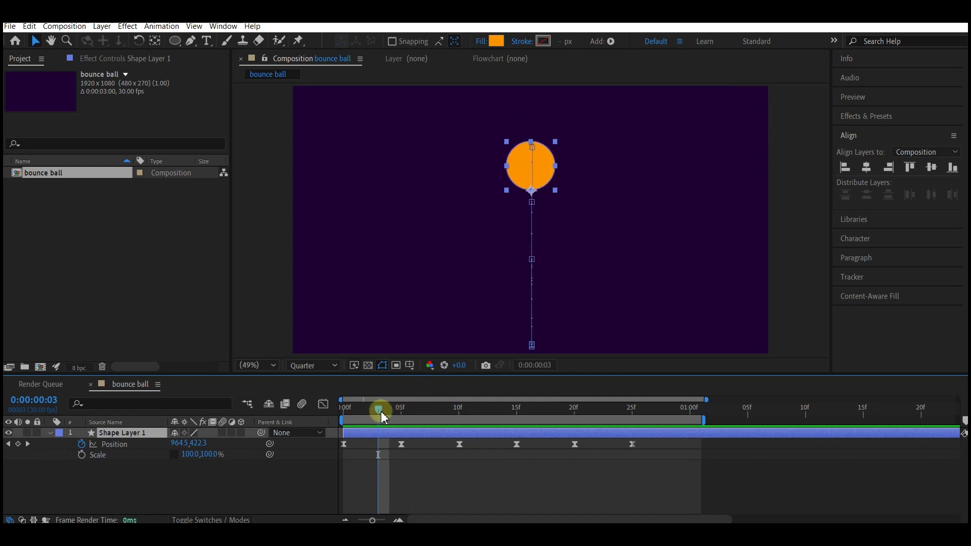
drag(378, 409, 402, 415)
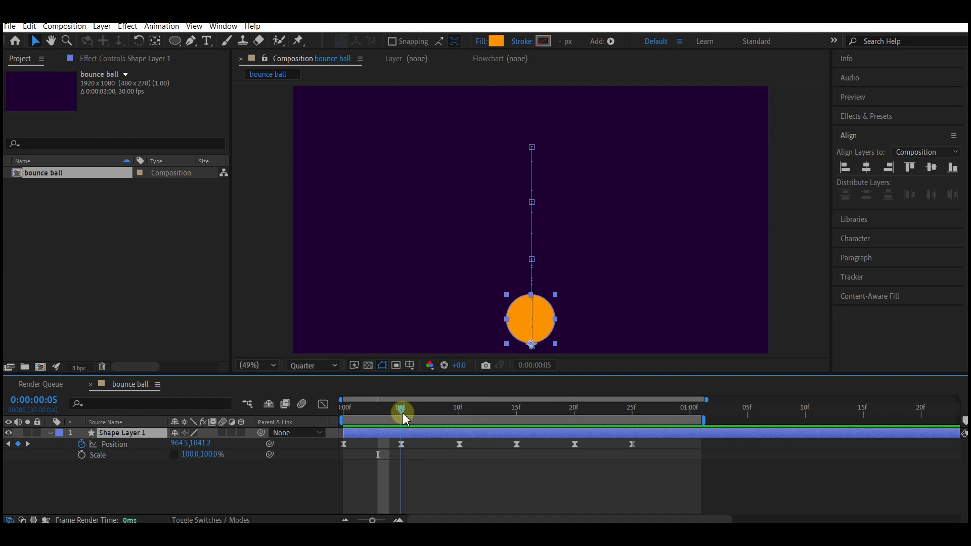
drag(403, 412, 389, 415)
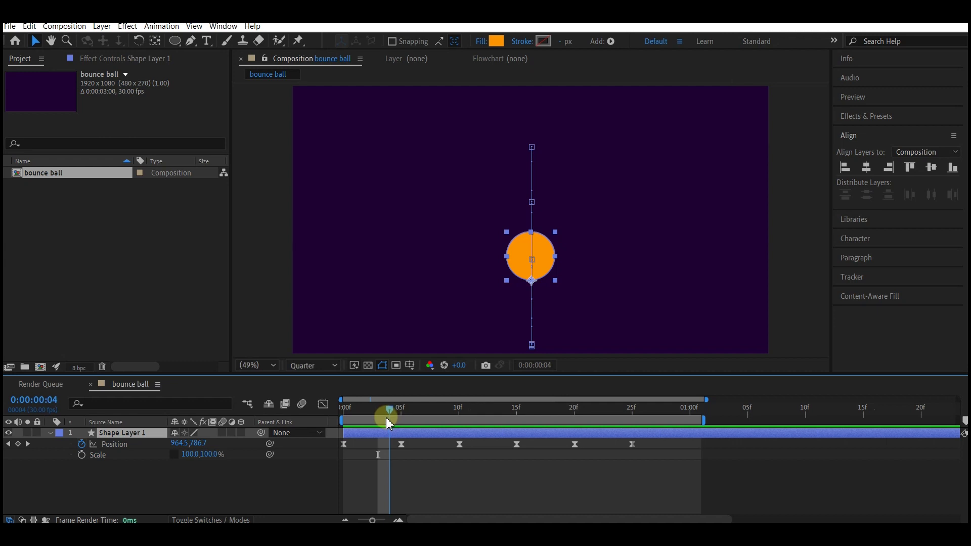
Set a Scale keyframe at frame 4 and widen the ball to 121% at frame 5.
click(82, 455)
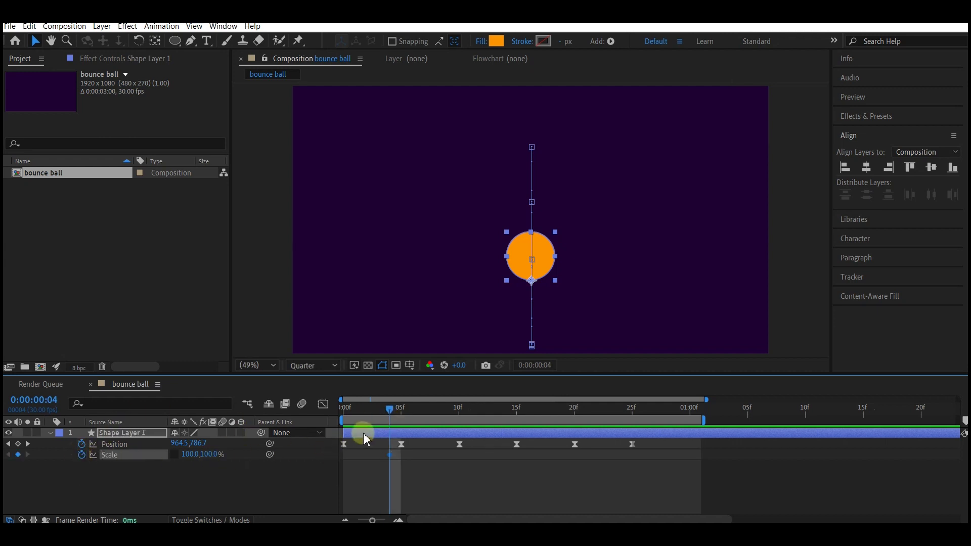
click(403, 409)
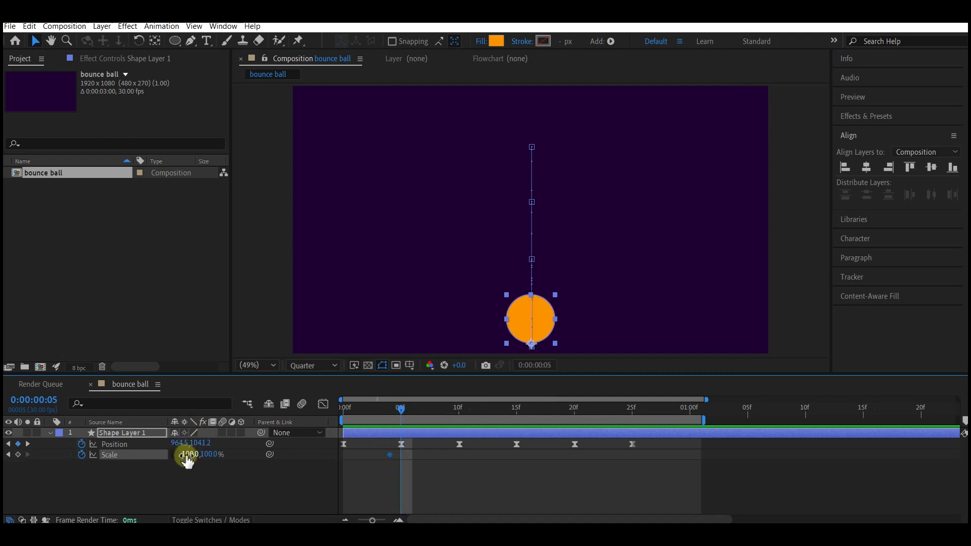
drag(185, 455, 214, 466)
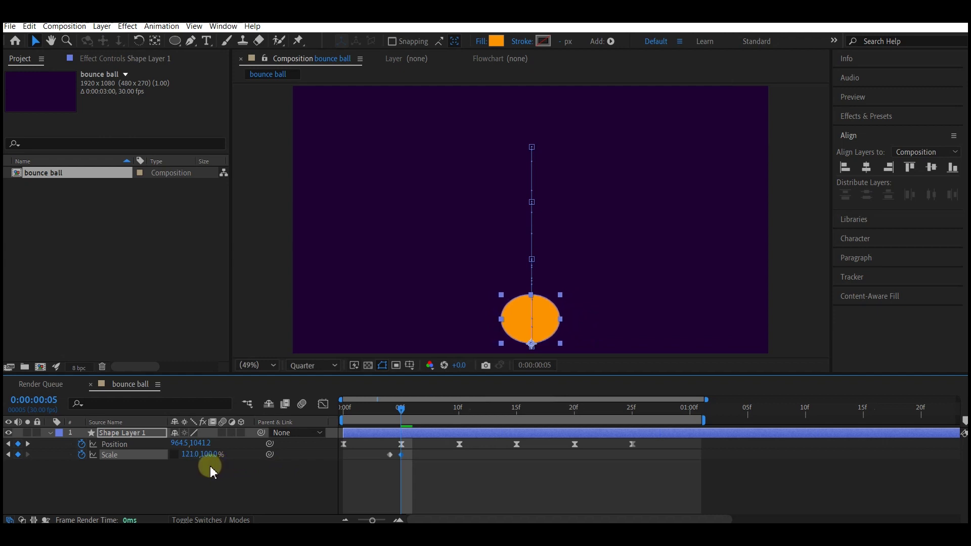
Return the Scale width to 100 at frame 7.
drag(404, 413, 419, 415)
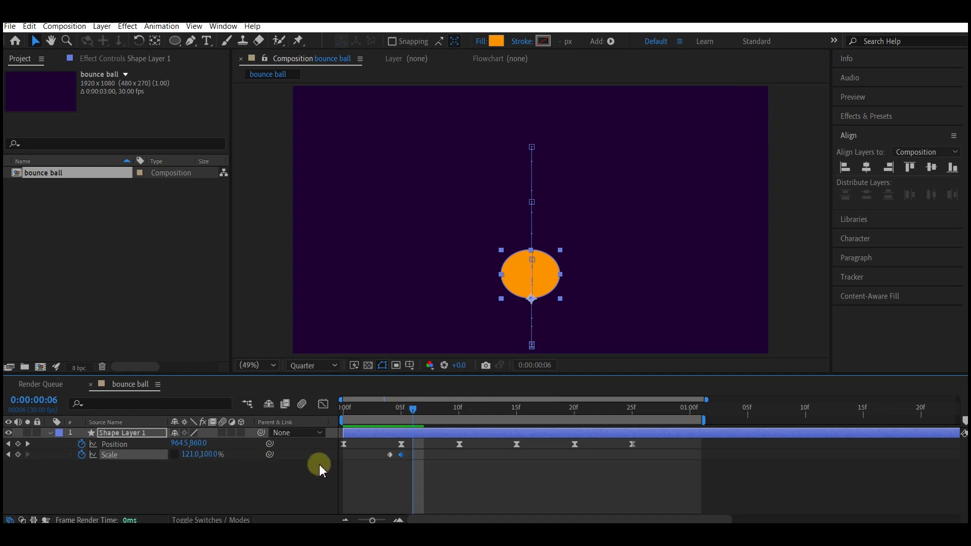
key(Page_Down)
click(384, 462)
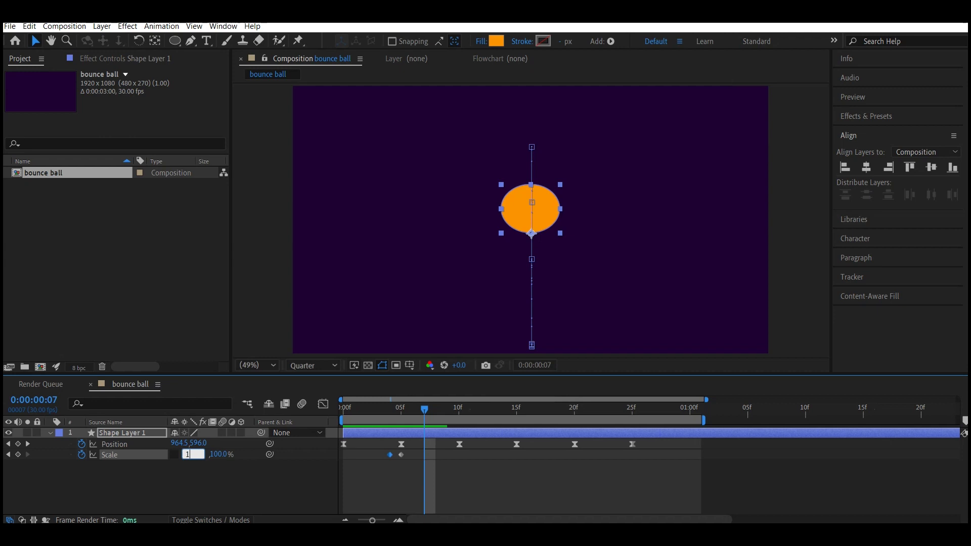
text(100)
key(Return)
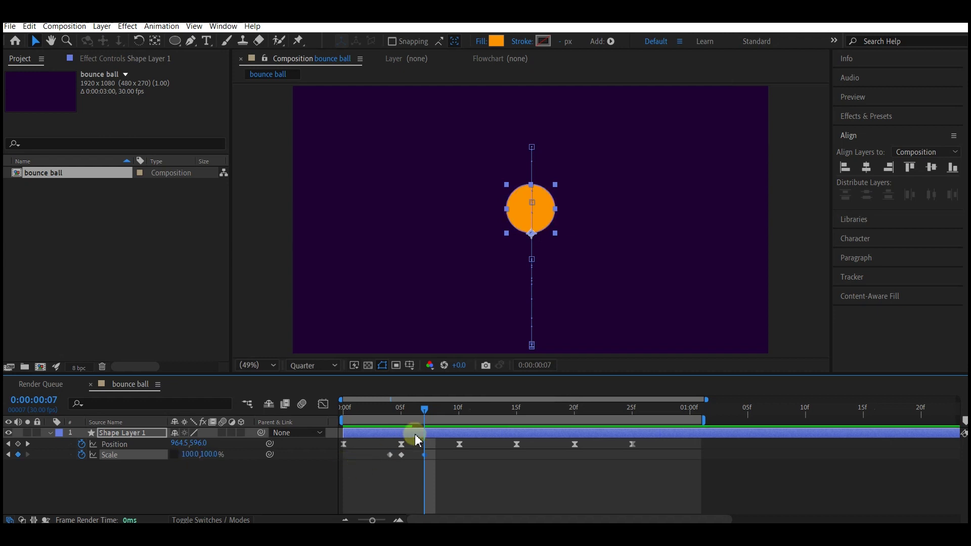
Select and copy the three squash Scale keyframes.
drag(424, 410, 512, 422)
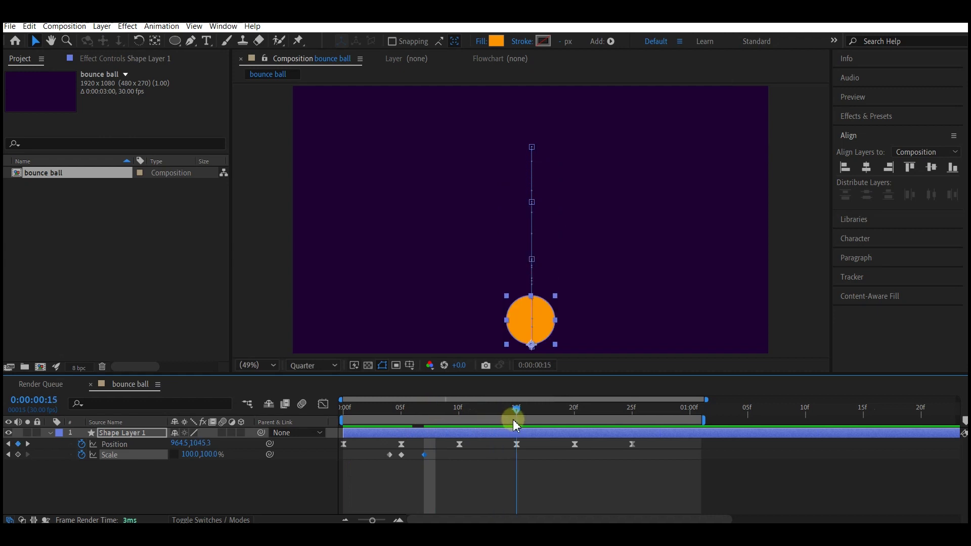
drag(515, 425, 493, 430)
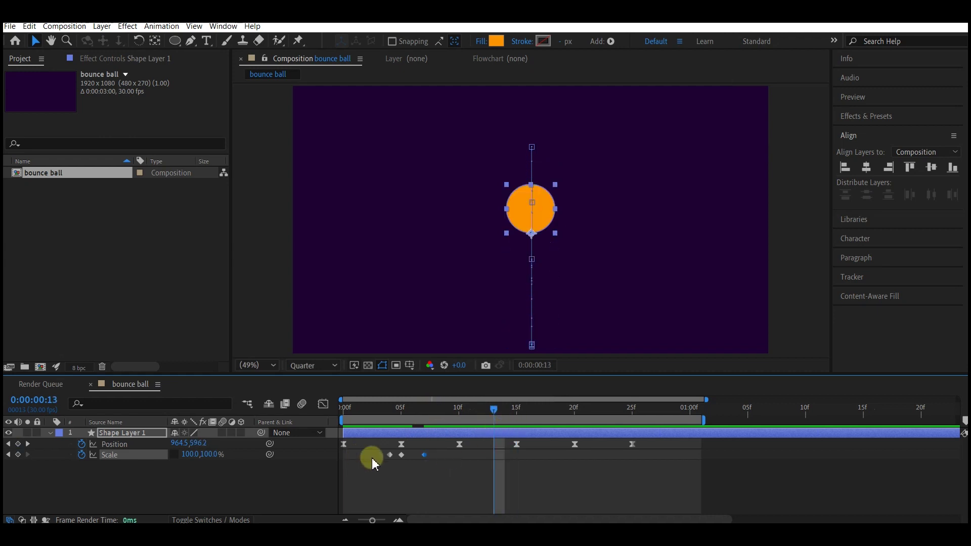
drag(431, 451, 369, 466)
key(ctrl+c)
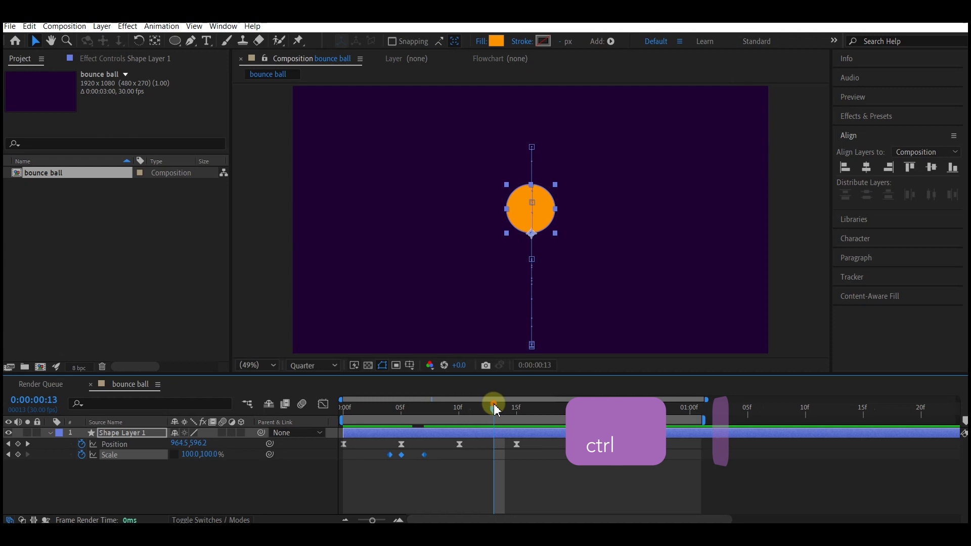
Paste the squash keyframes at frame 14 and start editing the Scale width at frame 15.
mouse_move(494, 405)
mouse_down()
mouse_move(517, 407)
mouse_move(504, 407)
mouse_up()
key(ctrl+v)
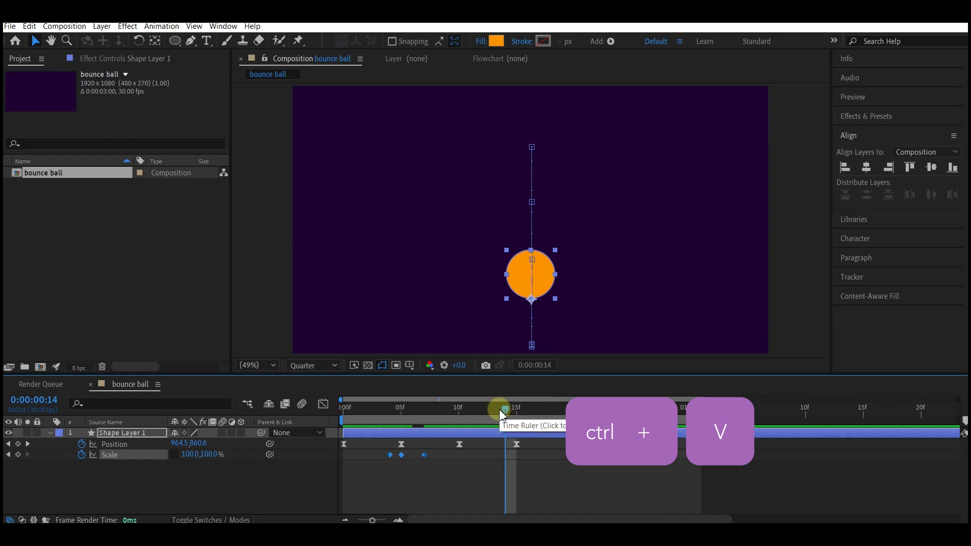
key(ctrl+v)
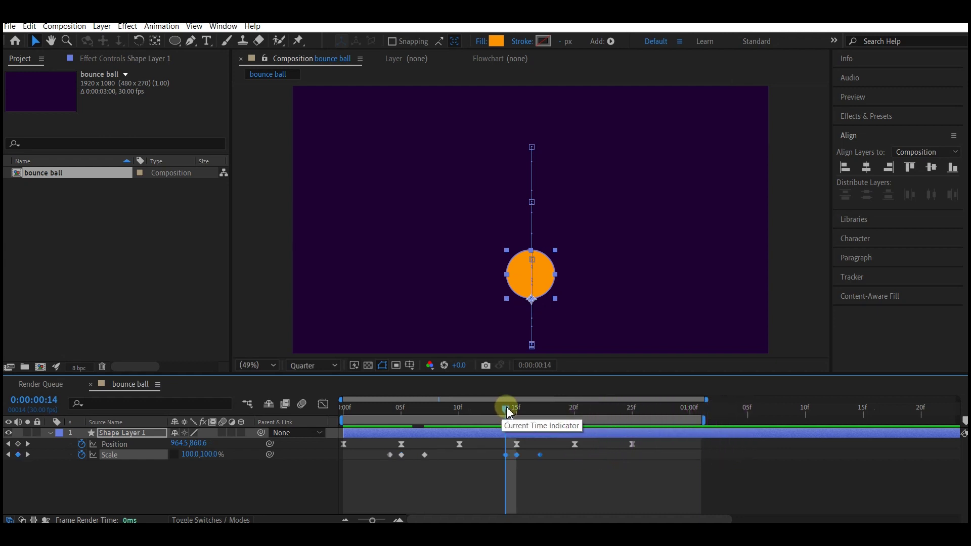
mouse_move(509, 408)
mouse_down()
mouse_move(527, 410)
mouse_move(516, 411)
mouse_up()
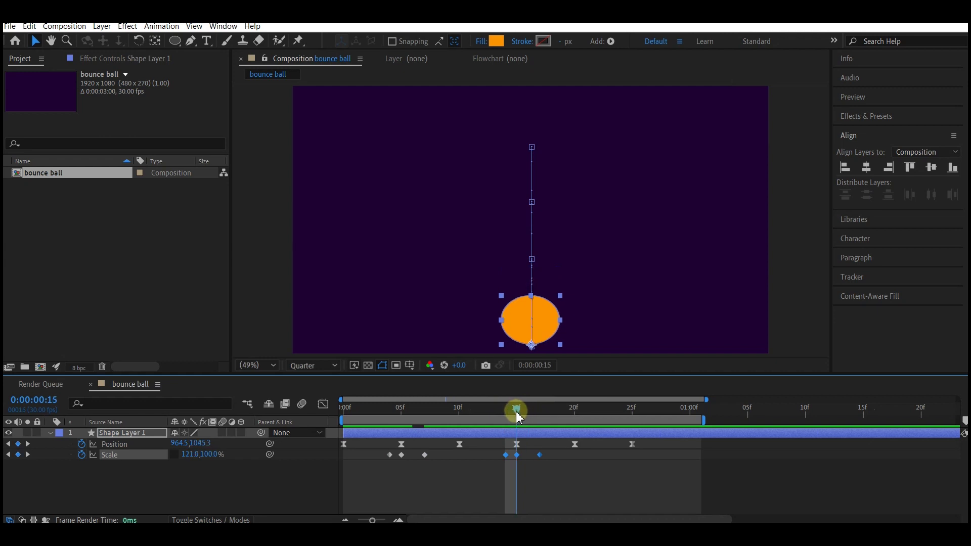
click(186, 458)
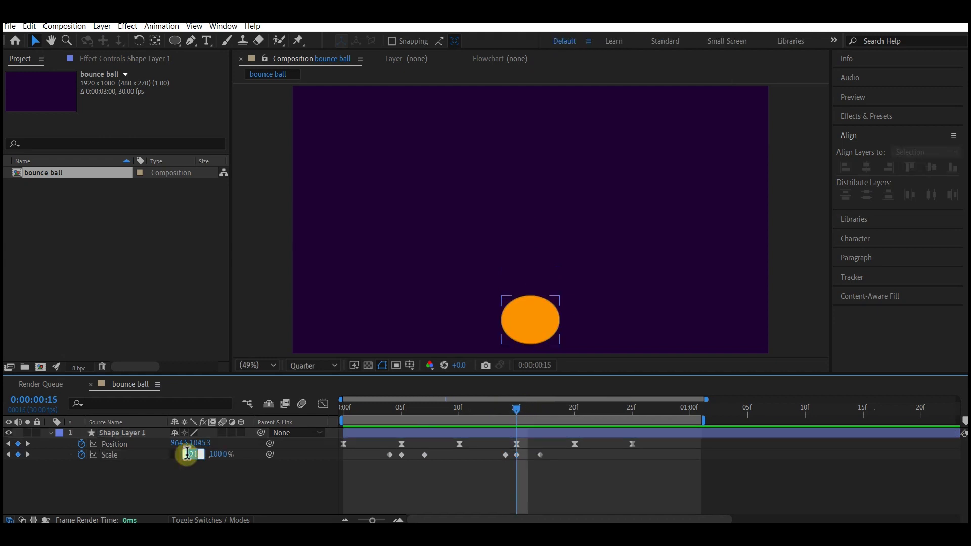
text(15)
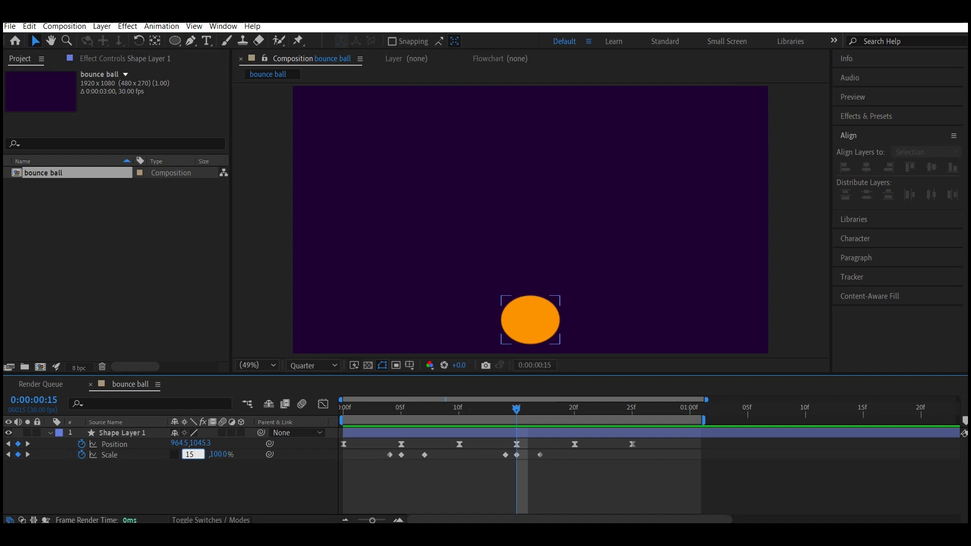
Extend the work area and Alt-stretch all Position and Scale keyframes to slow the bounce.
click(340, 412)
key(space)
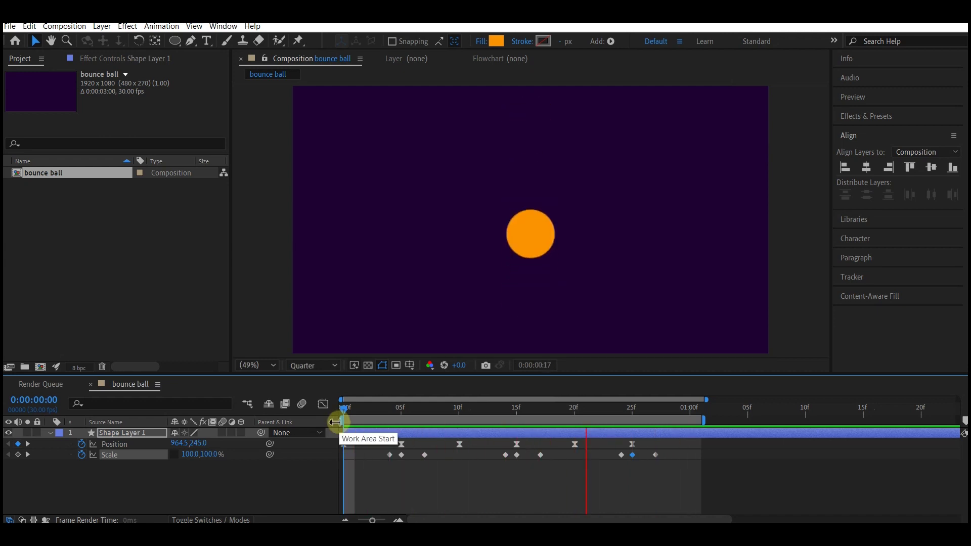
drag(703, 420, 911, 420)
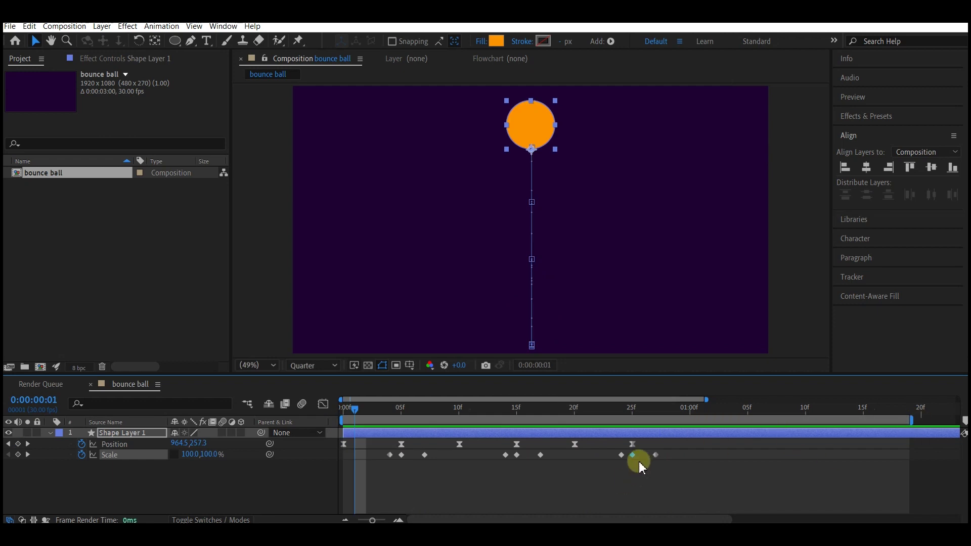
drag(694, 444, 329, 472)
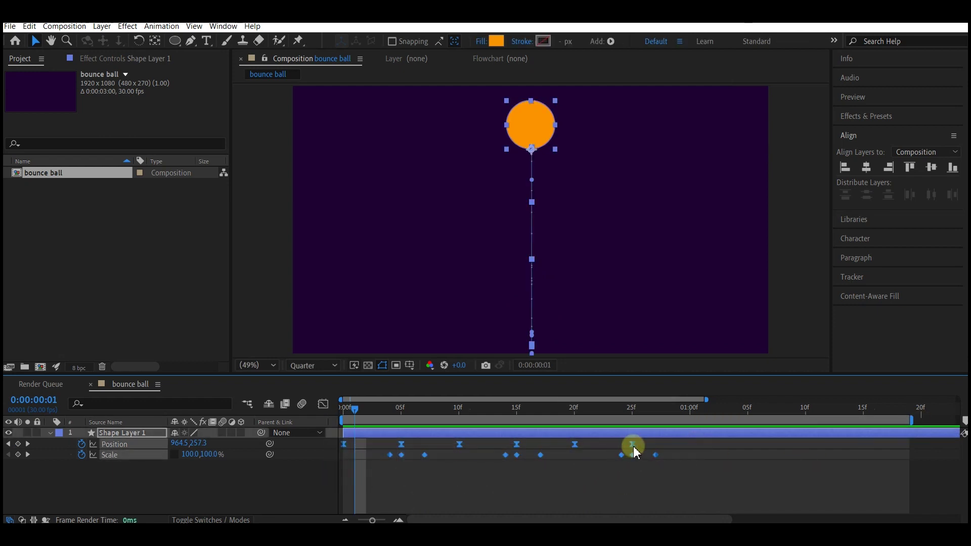
drag(657, 458, 782, 451)
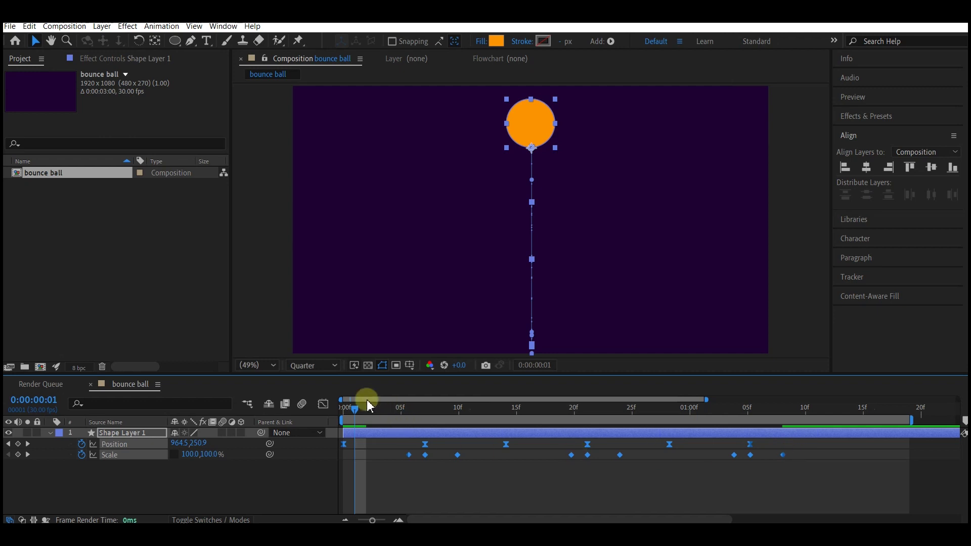
key(space)
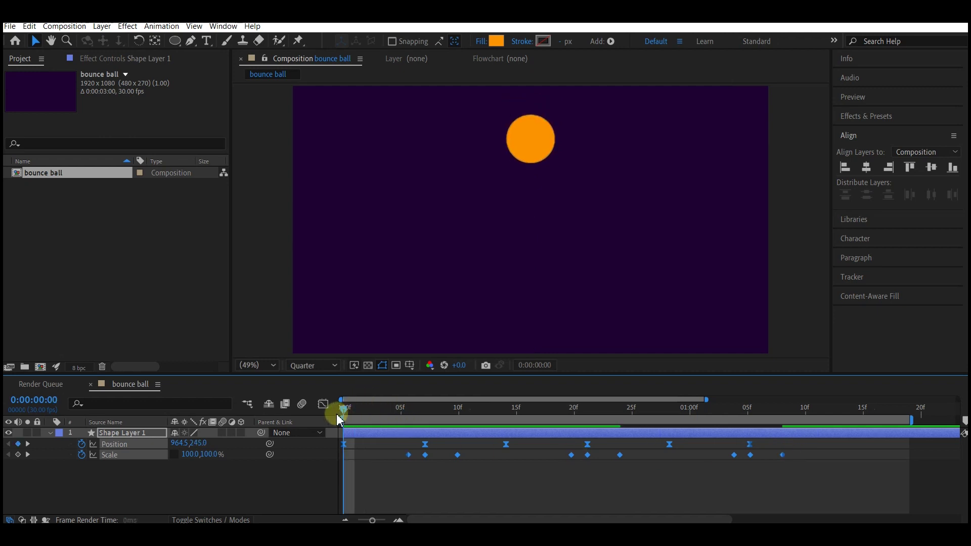